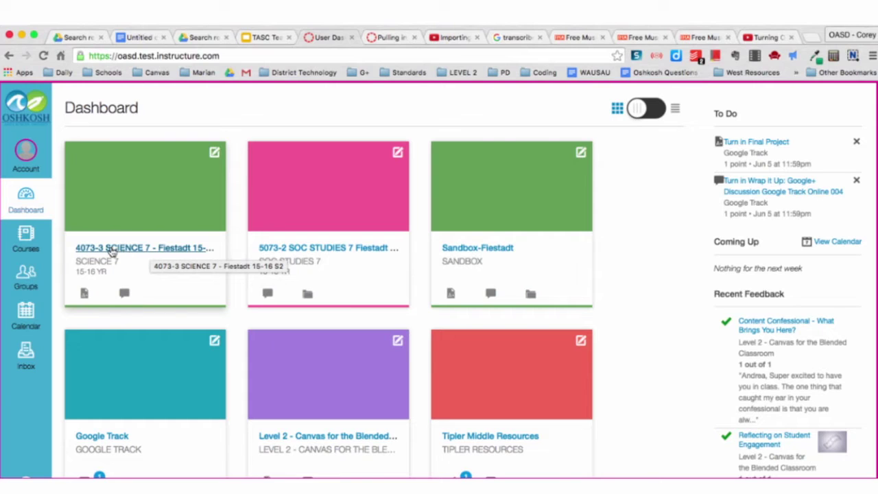
Open the Outcomes page of the 4073-3 SCIENCE 7 course
click(110, 251)
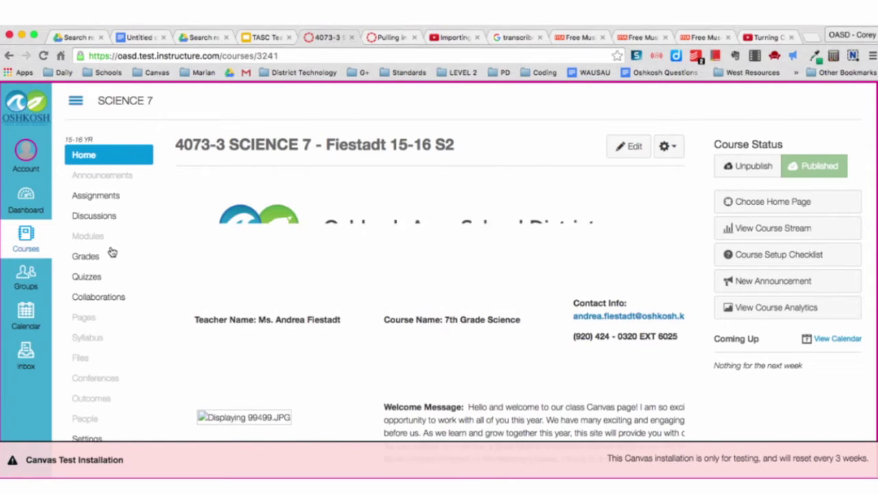
scroll(103, 298, down, 1)
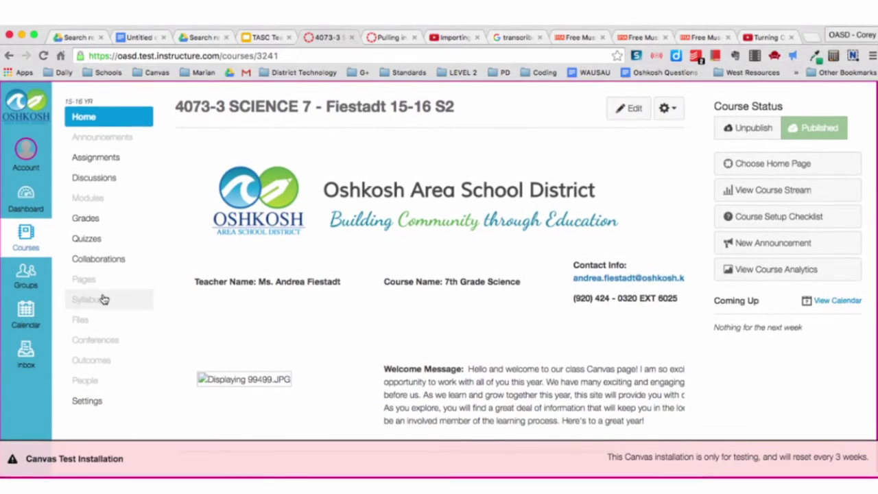
click(94, 364)
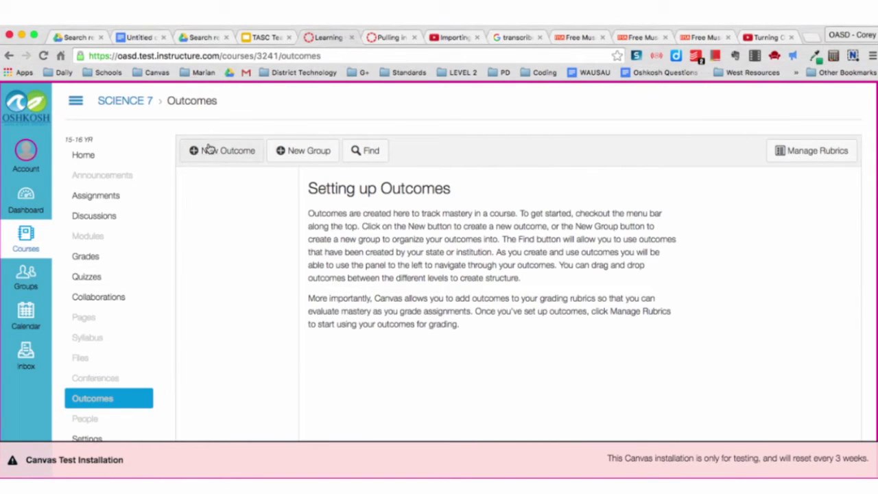
Find existing outcomes by browsing the Account Standards through Oshkosh Area School District, MIDDLE SCHOOL and SCIENCE to the SCIENCE 7 group
click(371, 153)
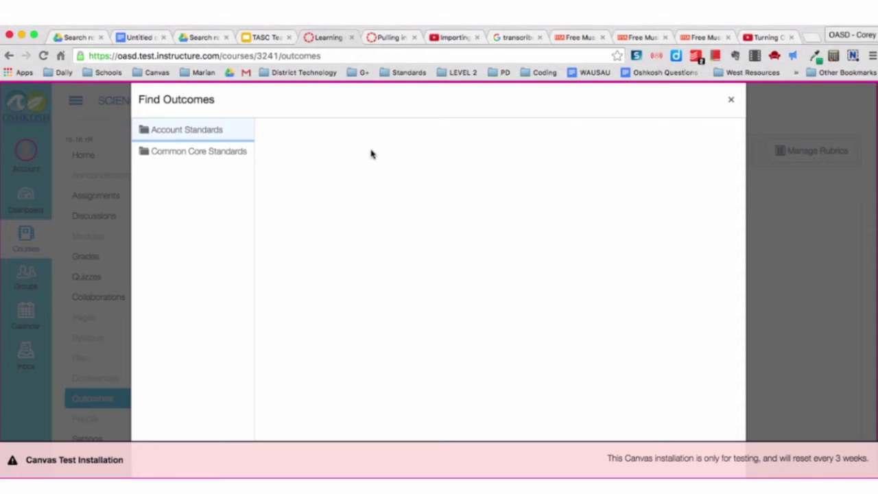
click(168, 133)
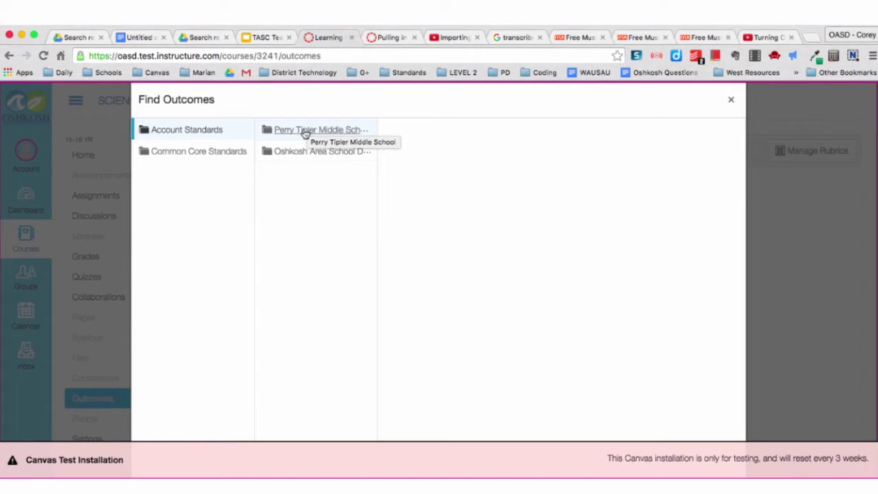
click(288, 152)
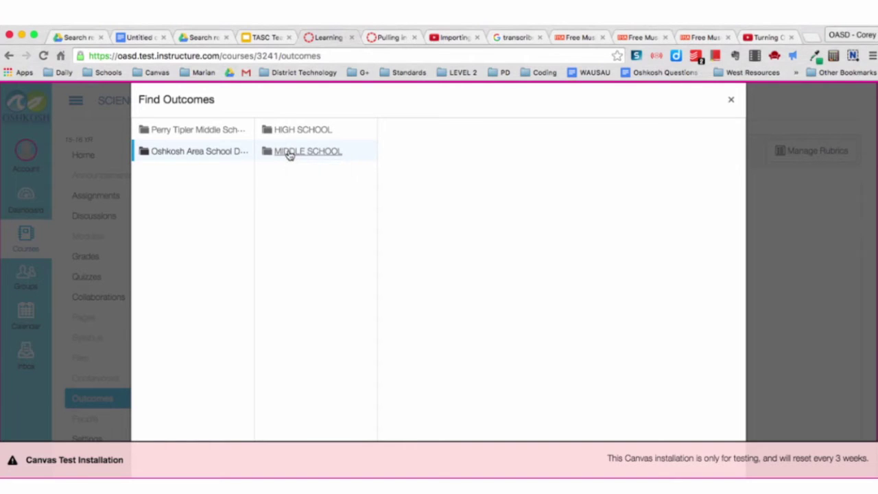
click(288, 153)
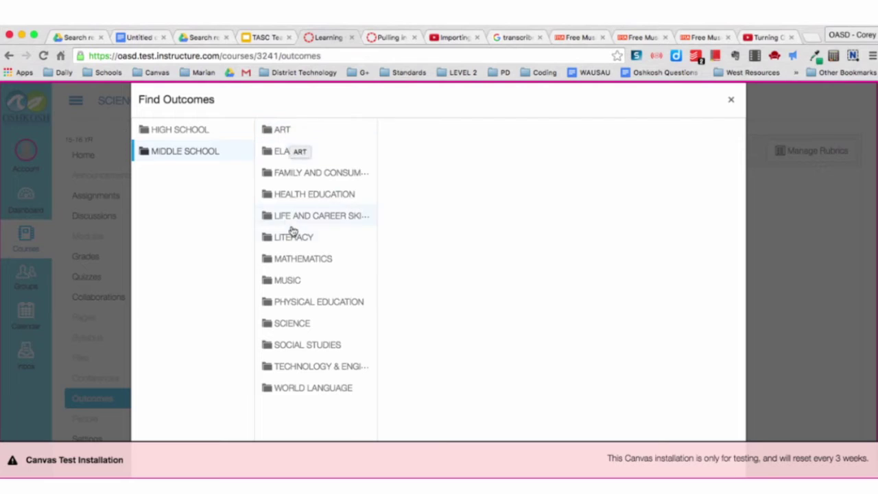
click(292, 328)
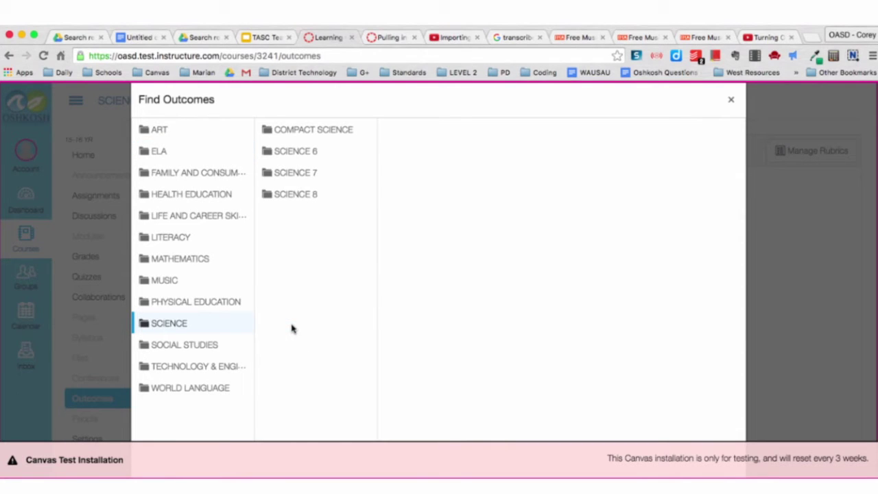
click(294, 173)
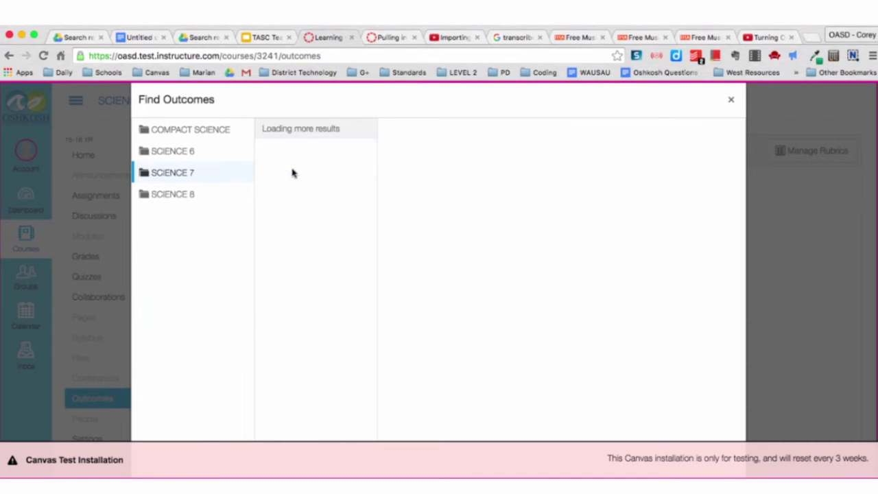
Dismiss the test installation notice and examine outcome SCI07A11, including its description, rating points and calculation method
click(400, 460)
scroll(306, 254, down, 5)
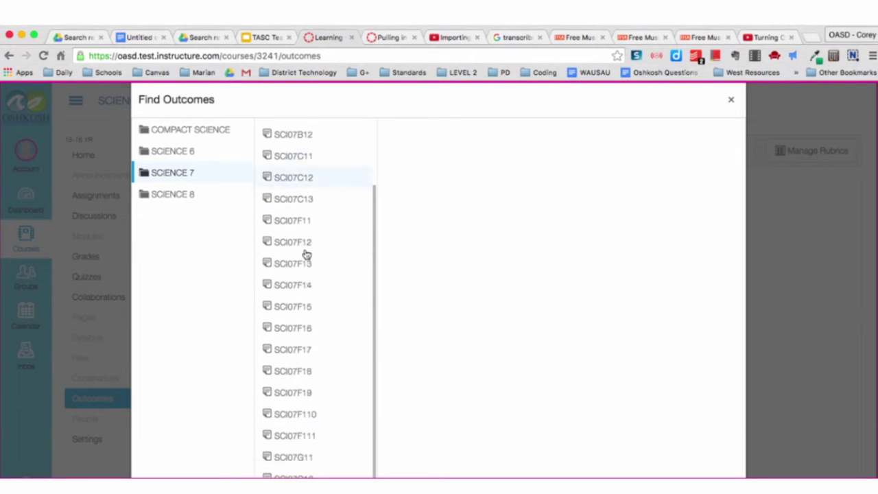
scroll(305, 254, up, 5)
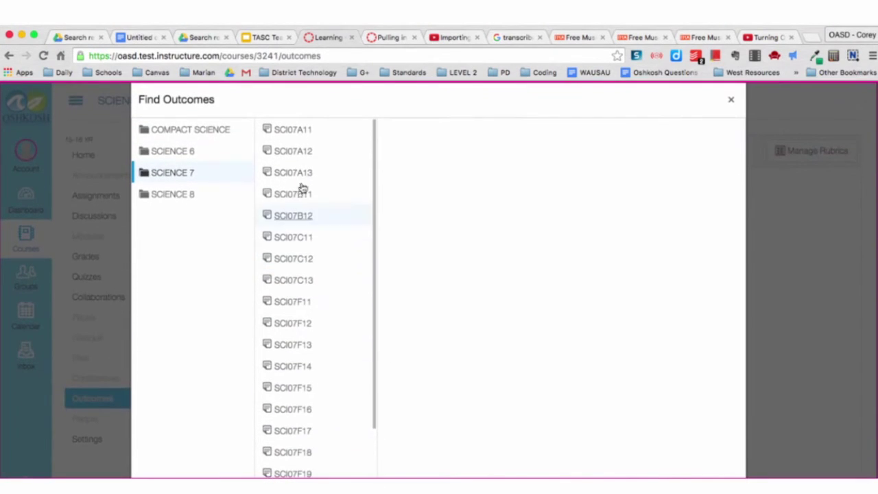
click(295, 130)
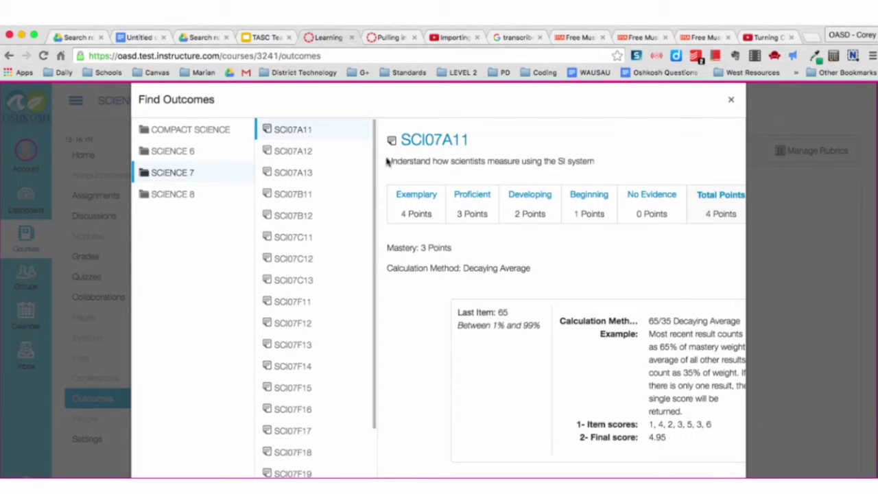
drag(386, 163, 605, 160)
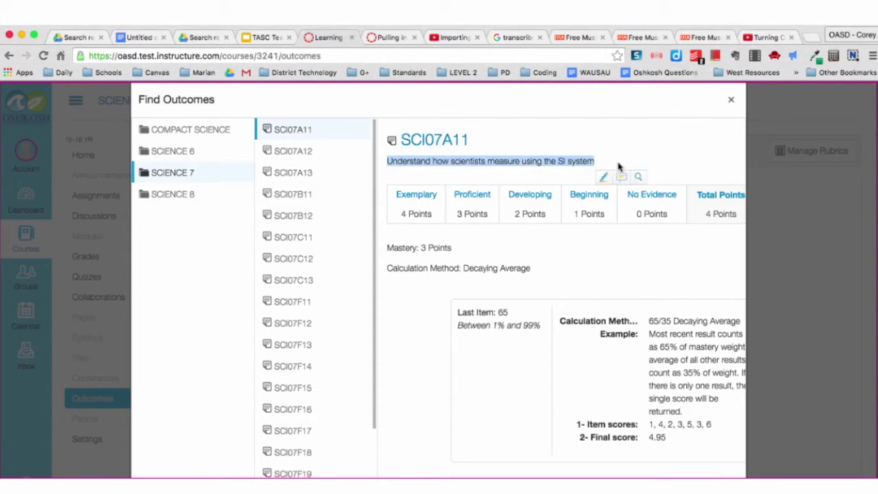
scroll(470, 212, down, 5)
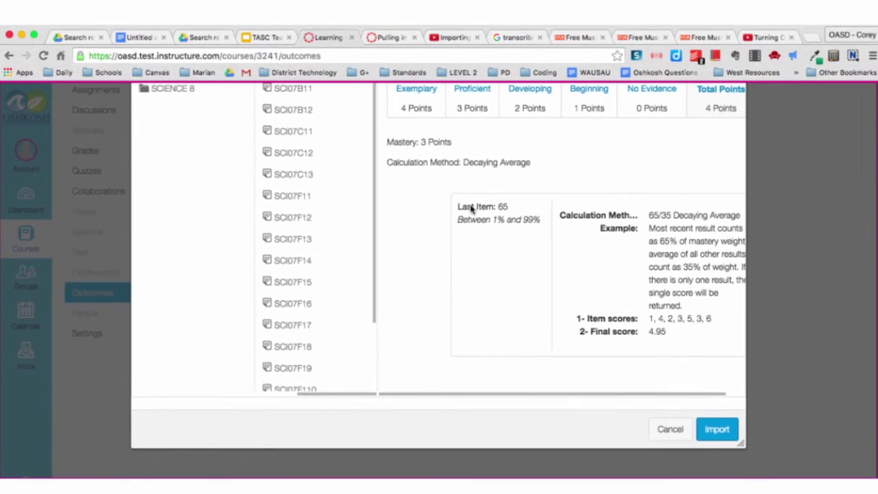
scroll(471, 313, up, 4)
scroll(471, 209, up, 1)
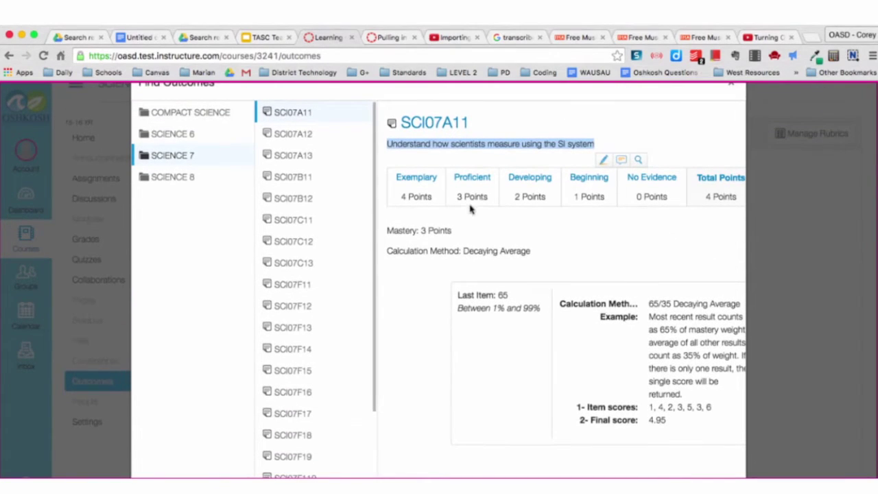
Return to the SCIENCE 7 group and look through its outcome list and the parent folders it sits in
click(167, 159)
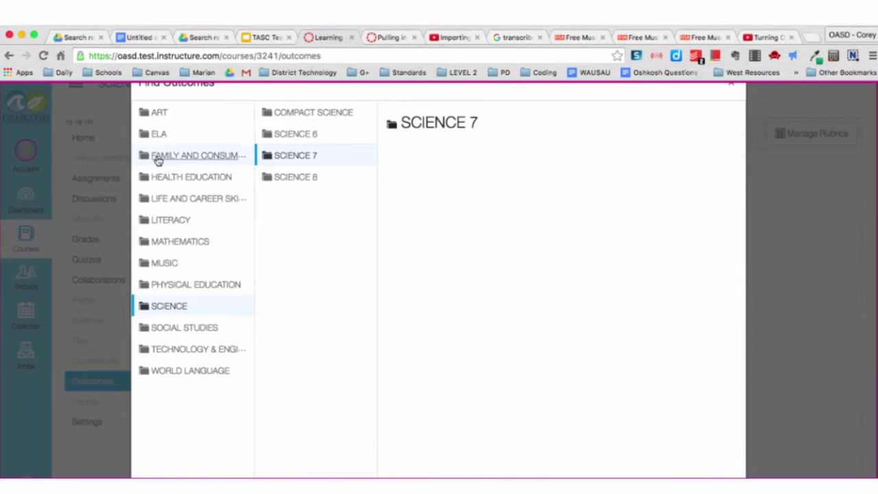
scroll(470, 238, down, 2)
scroll(471, 238, up, 2)
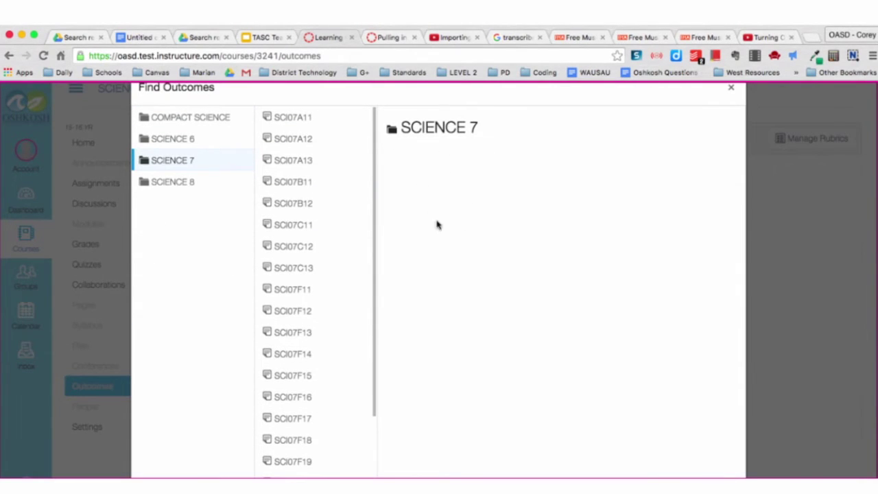
scroll(478, 223, down, 2)
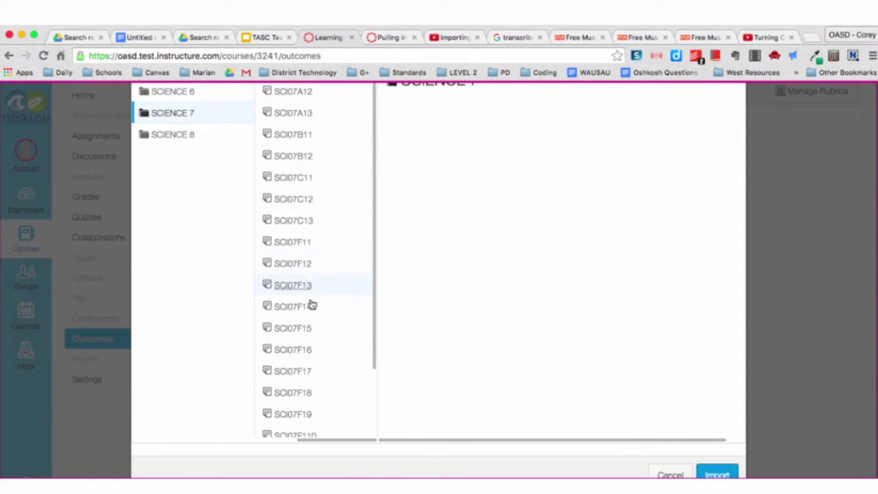
scroll(312, 347, down, 3)
scroll(310, 345, up, 4)
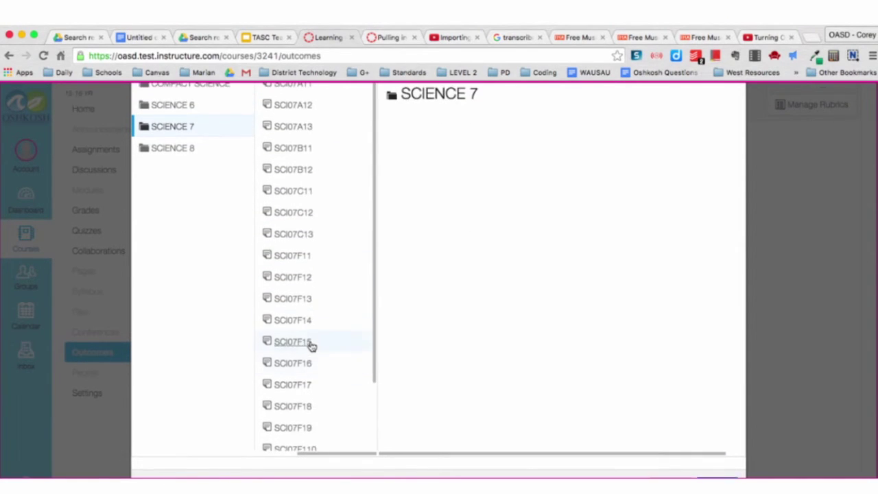
scroll(310, 345, down, 2)
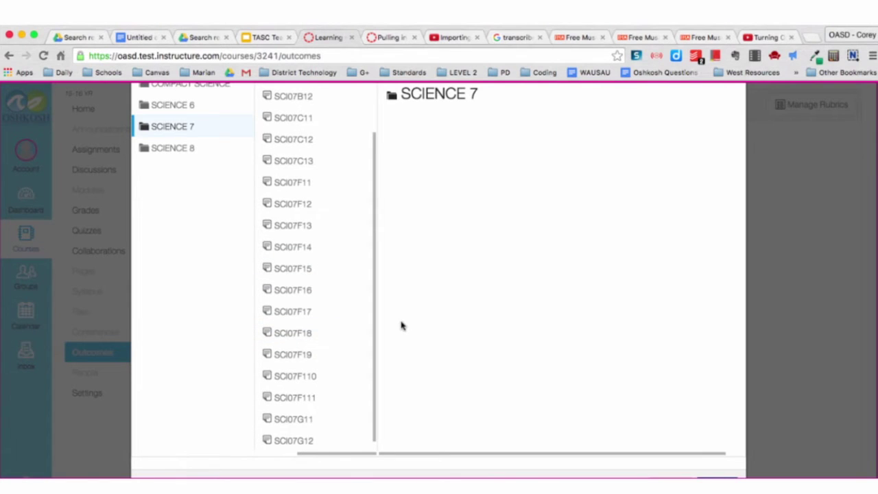
scroll(402, 326, down, 3)
scroll(402, 326, up, 3)
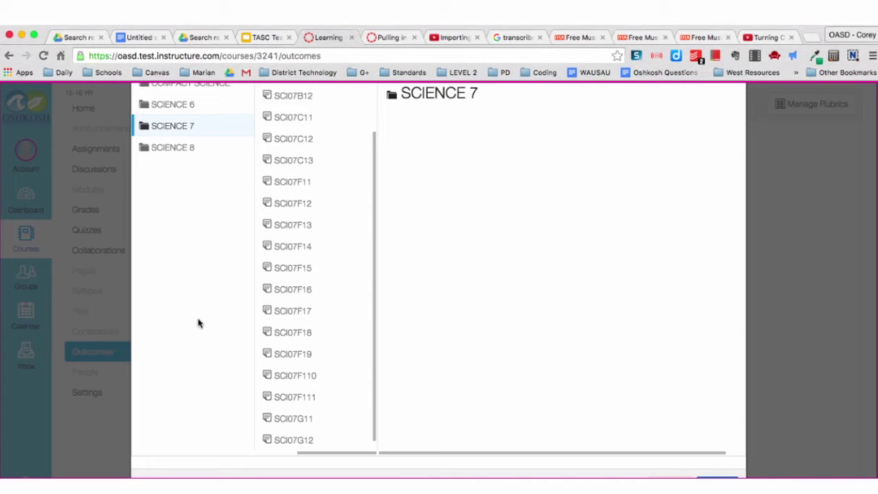
scroll(199, 322, left, 5)
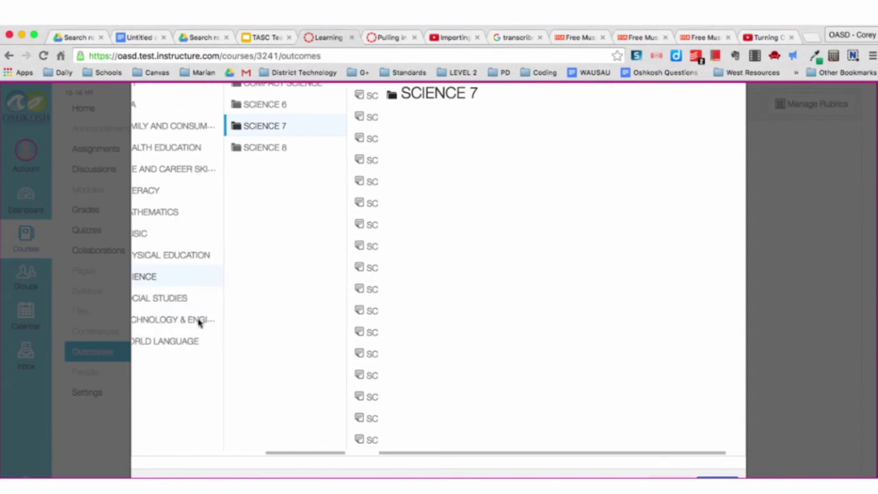
scroll(199, 322, left, 8)
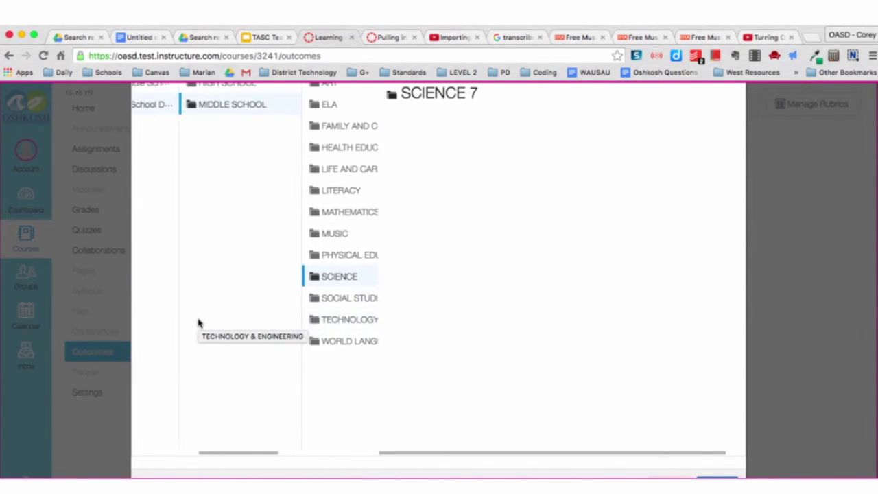
scroll(199, 322, up, 2)
scroll(199, 323, right, 5)
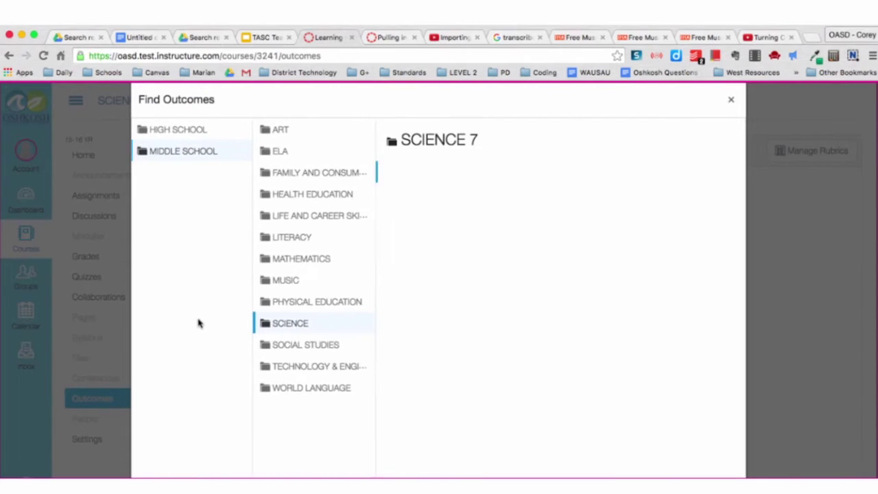
scroll(199, 322, right, 5)
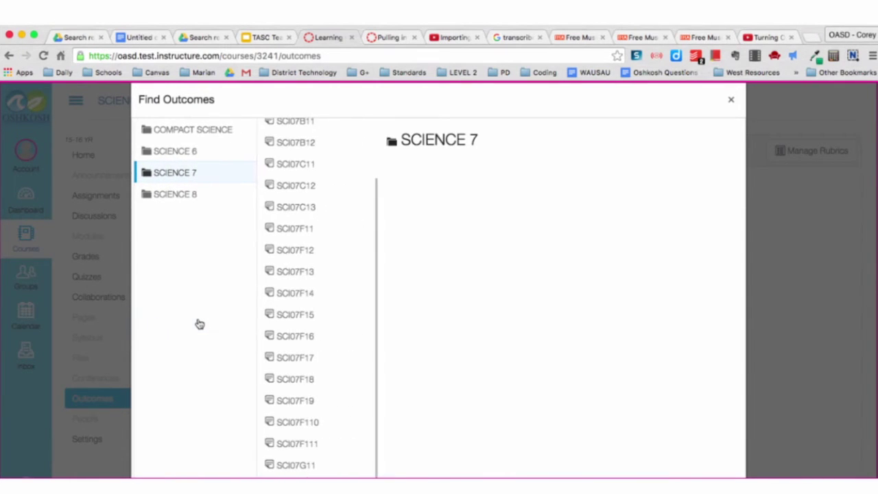
scroll(198, 322, down, 3)
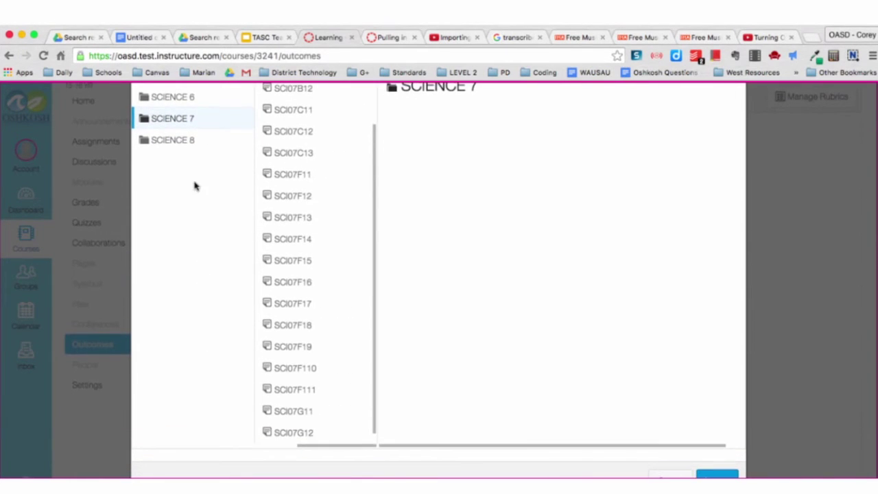
Import the whole SCIENCE 7 outcome group into the course and confirm the import
click(170, 121)
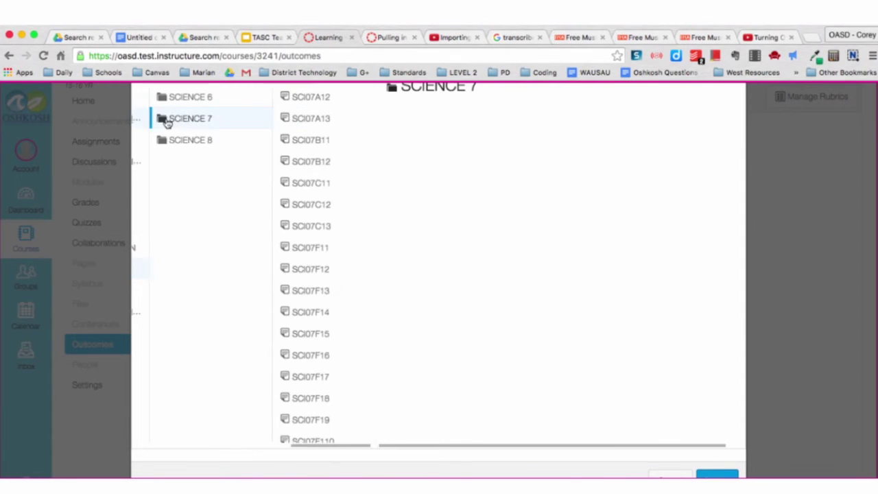
scroll(427, 192, up, 2)
scroll(427, 192, down, 3)
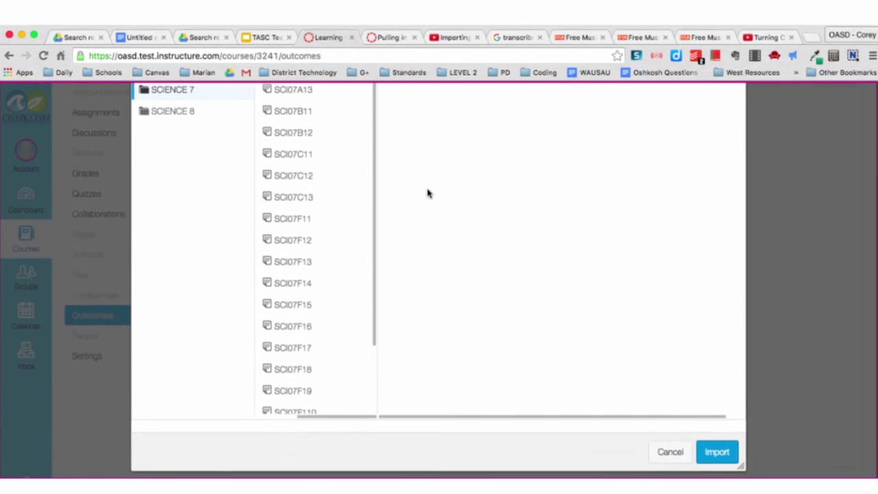
click(716, 443)
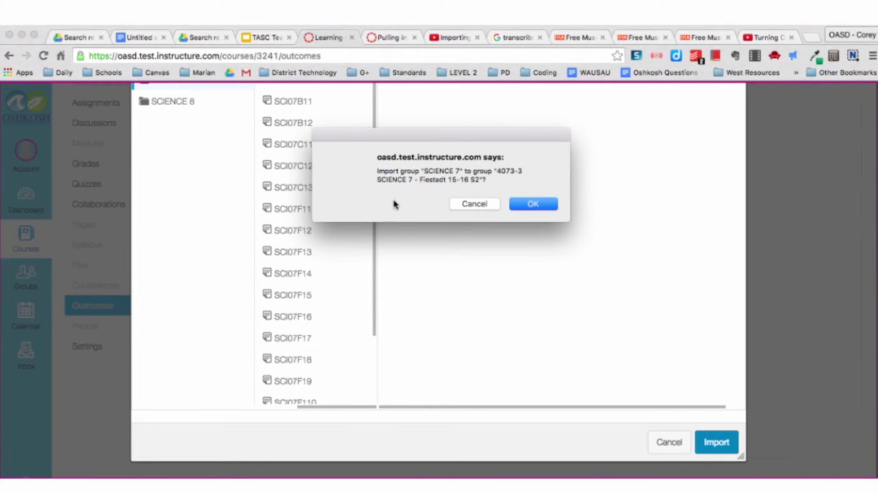
click(532, 205)
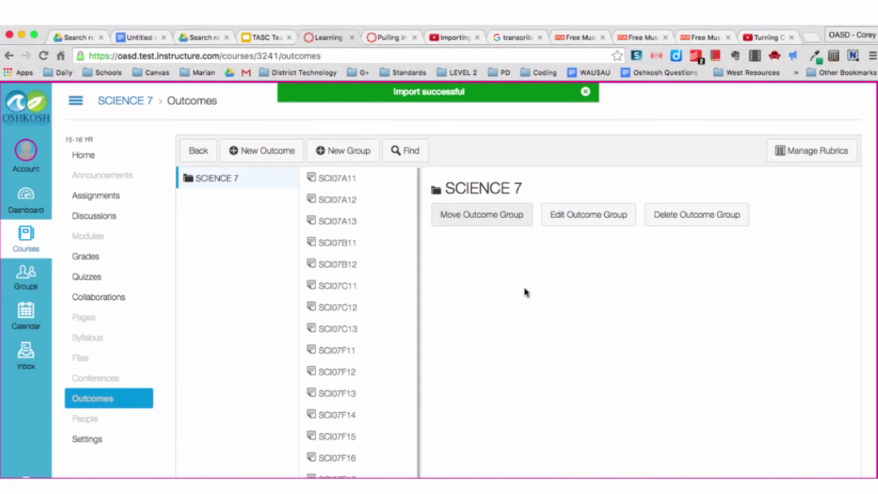
Review the imported SCIENCE 7 outcomes in the course, checking the details of several such as SCI07A12, SCI07B12 and SCI07C13
scroll(528, 329, down, 2)
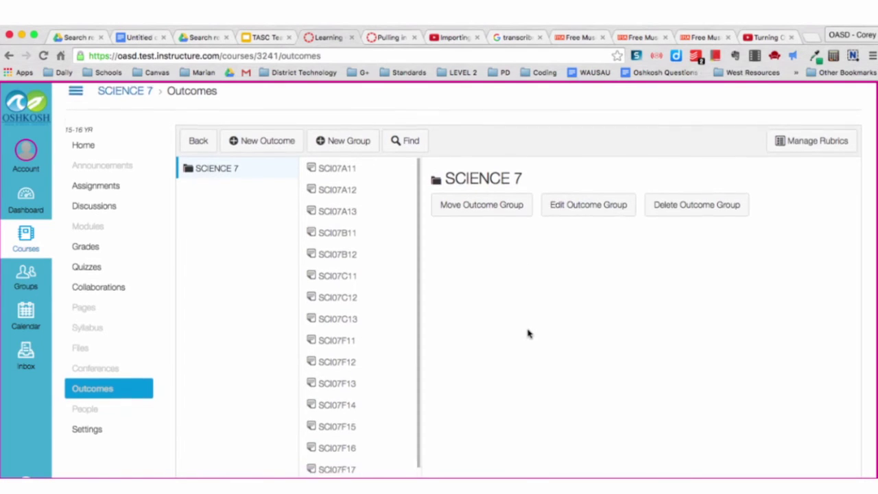
scroll(528, 333, down, 1)
click(206, 116)
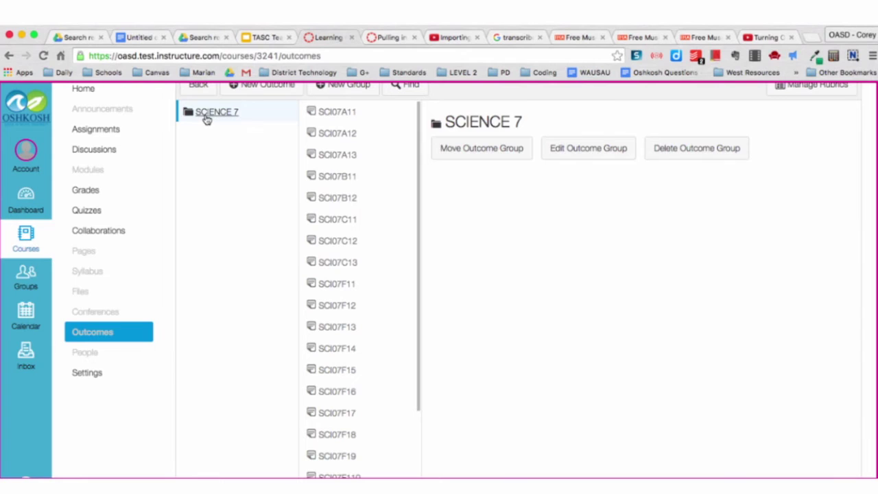
click(329, 114)
click(342, 134)
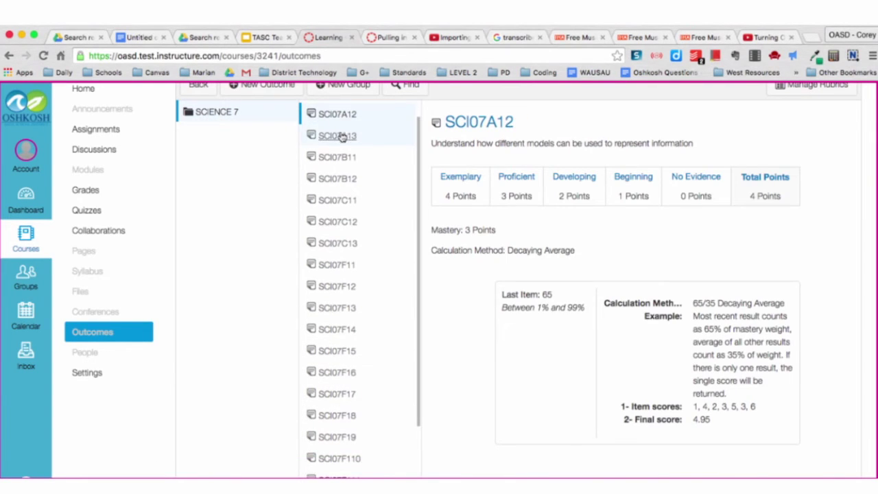
click(336, 160)
click(337, 141)
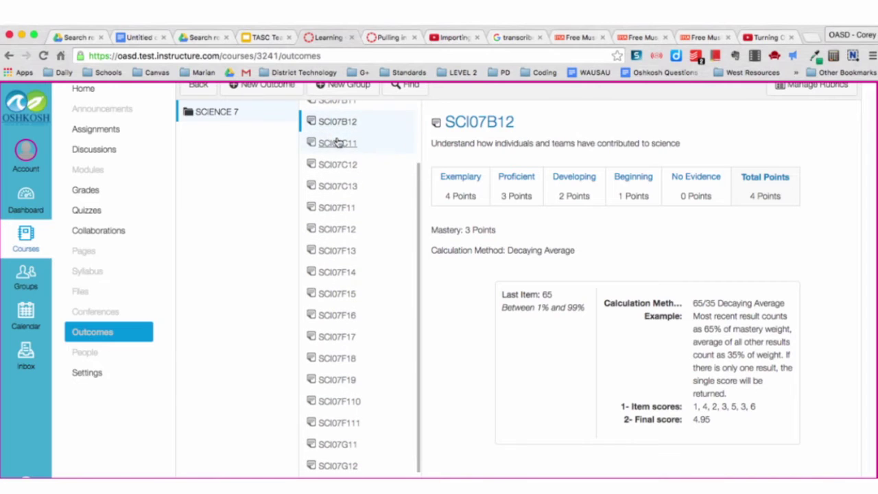
click(337, 148)
click(339, 172)
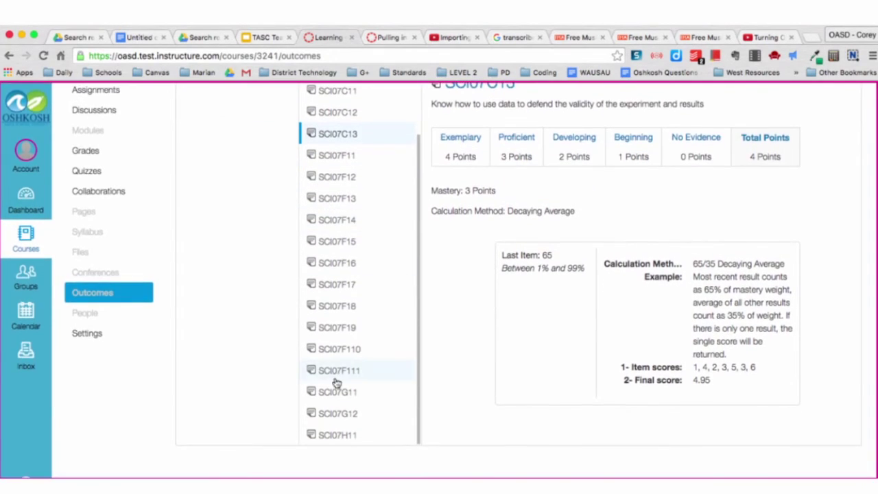
Check outcome SCI07H11 at the end of the SCIENCE 7 group and return to the course's top-level outcomes
click(337, 435)
click(231, 287)
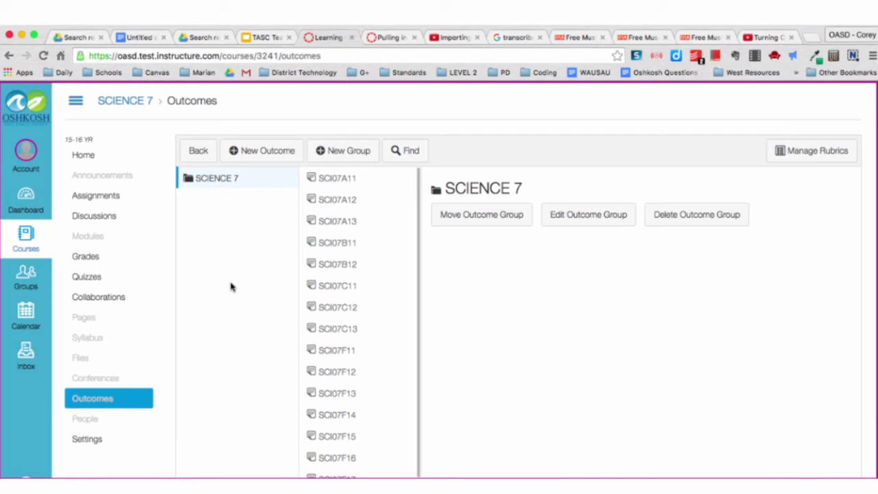
click(197, 152)
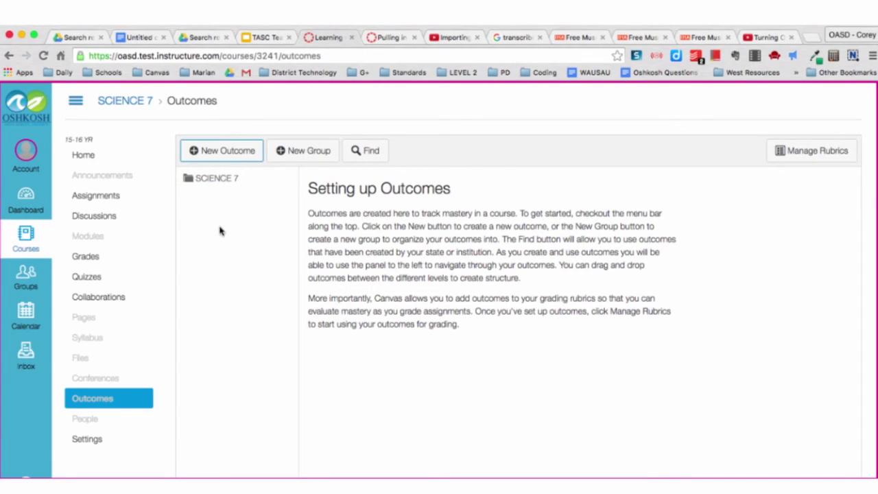
Find the LIFE AND CAREER SKILLS outcome group in the district's MIDDLE SCHOOL standards and open its nested group of the same name
click(365, 151)
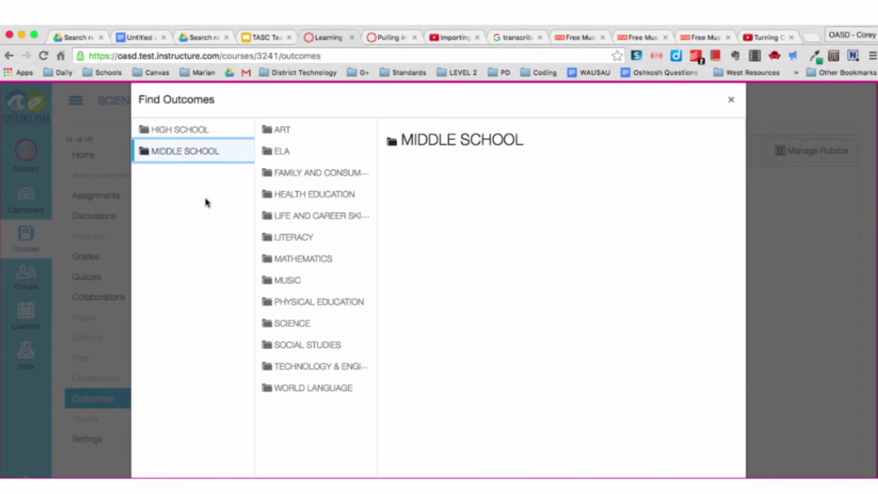
scroll(206, 203, left, 5)
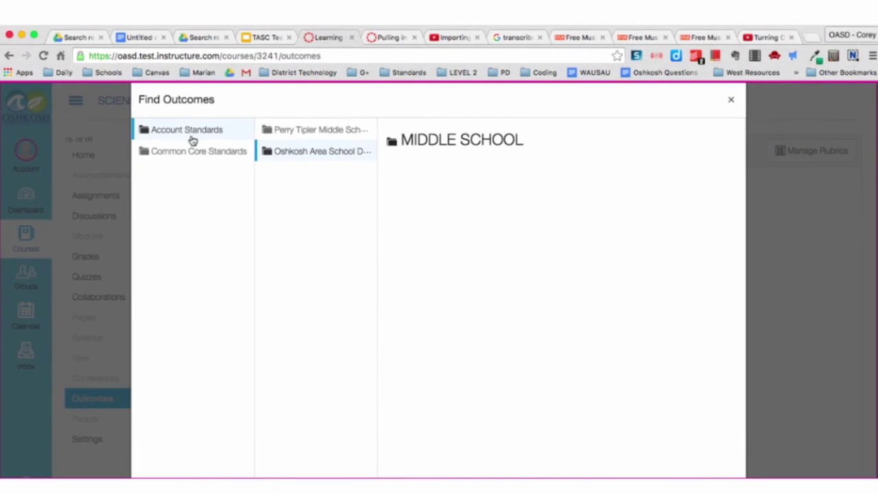
scroll(313, 194, right, 5)
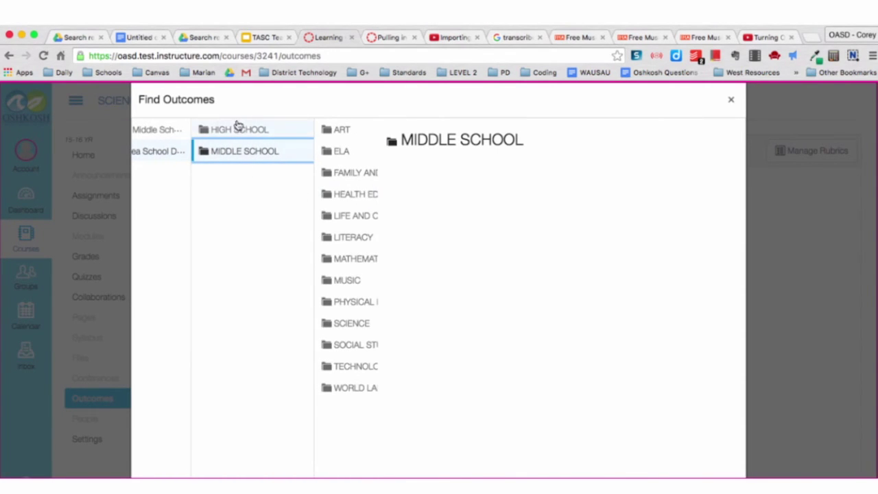
click(233, 151)
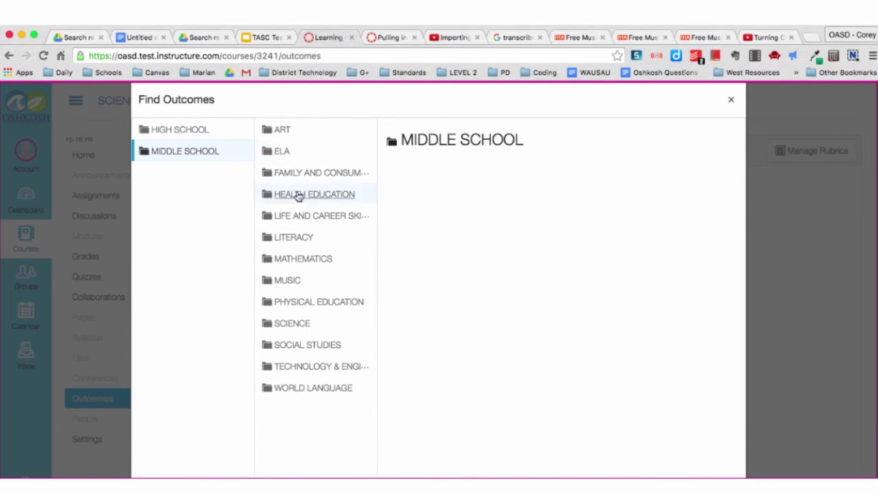
click(298, 218)
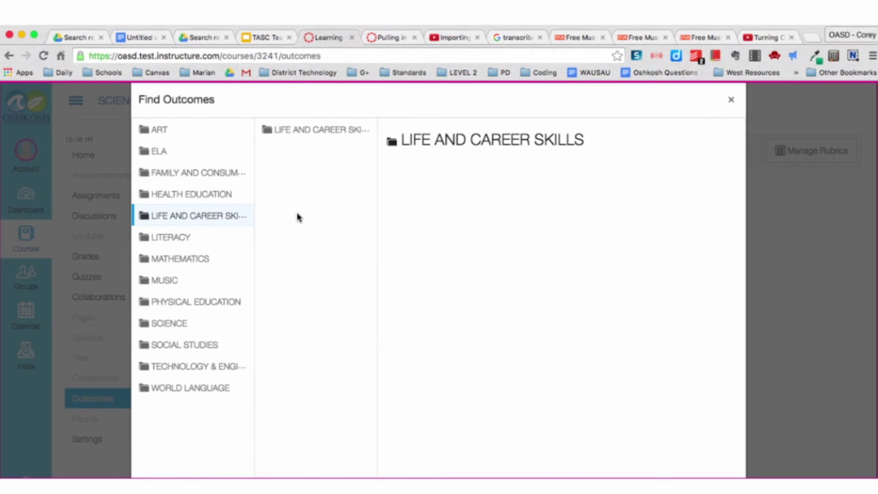
click(303, 140)
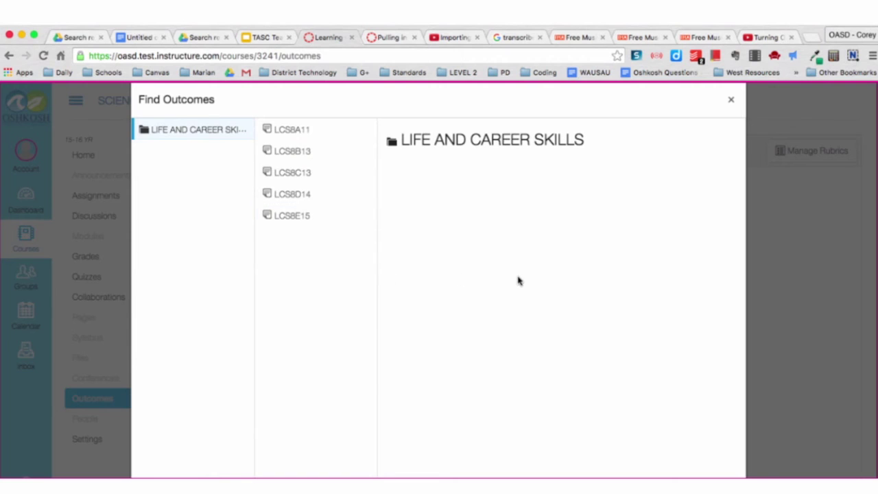
Import the whole LIFE AND CAREER SKILLS outcome group into the course and confirm the import
scroll(517, 280, down, 3)
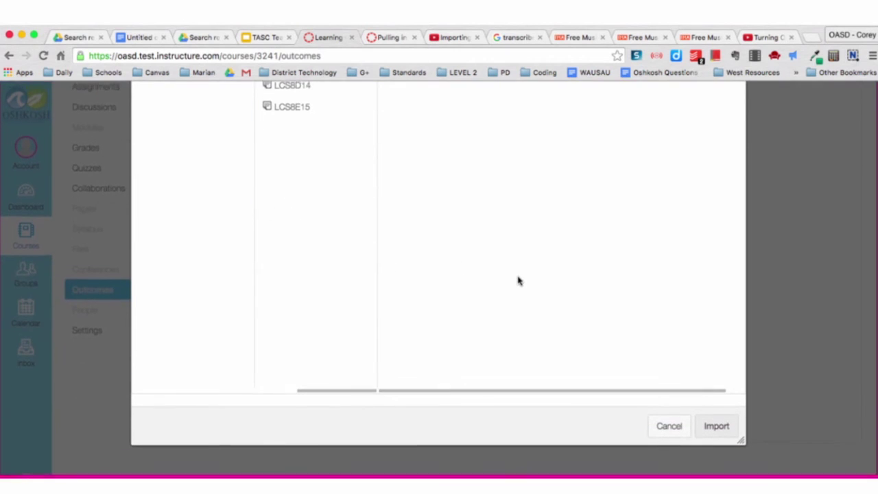
click(712, 431)
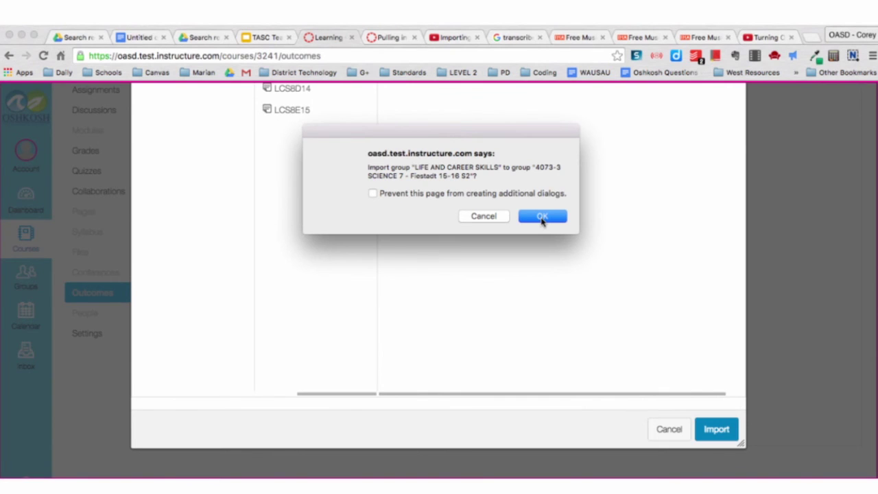
click(541, 216)
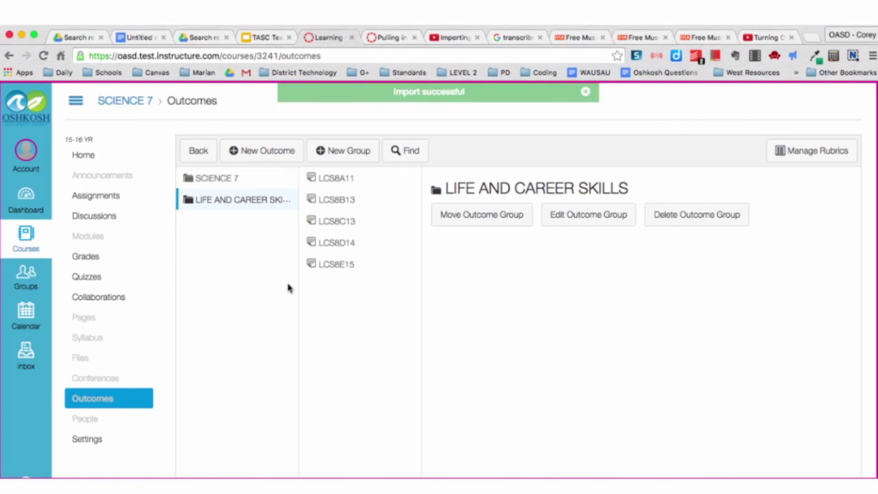
Review the imported SCIENCE 7 and LIFE AND CAREER SKILLS groups, checking outcomes LCS8A11 through LCS8E15, and return to the top-level outcomes
click(203, 180)
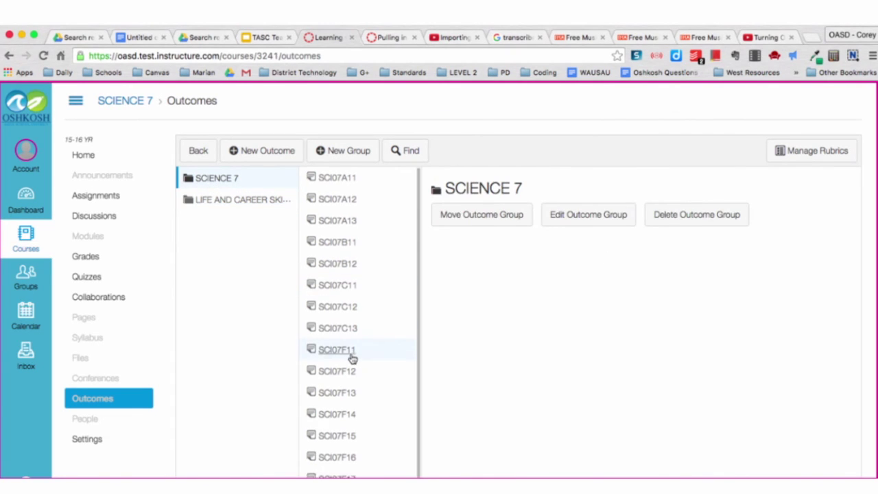
scroll(352, 358, down, 5)
scroll(351, 356, up, 5)
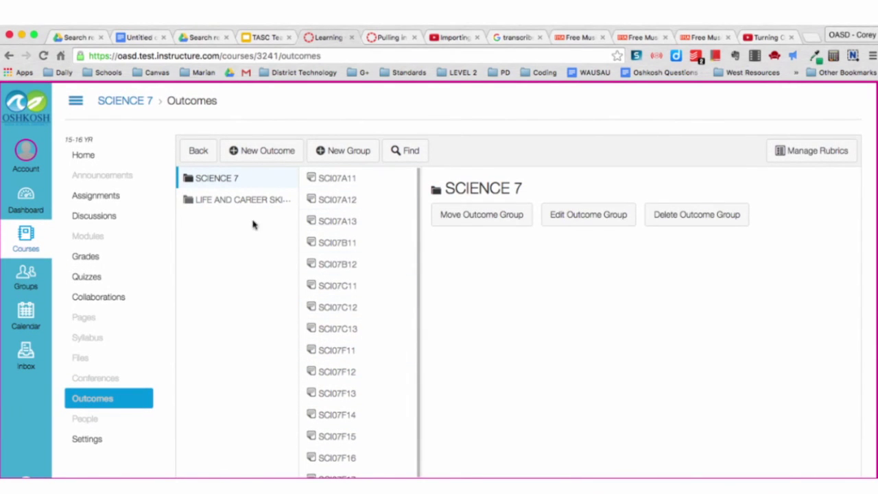
click(203, 203)
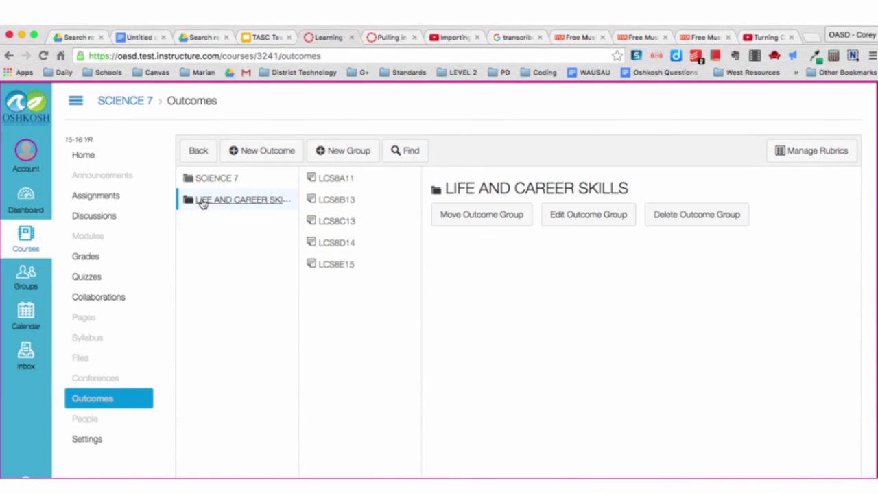
click(333, 186)
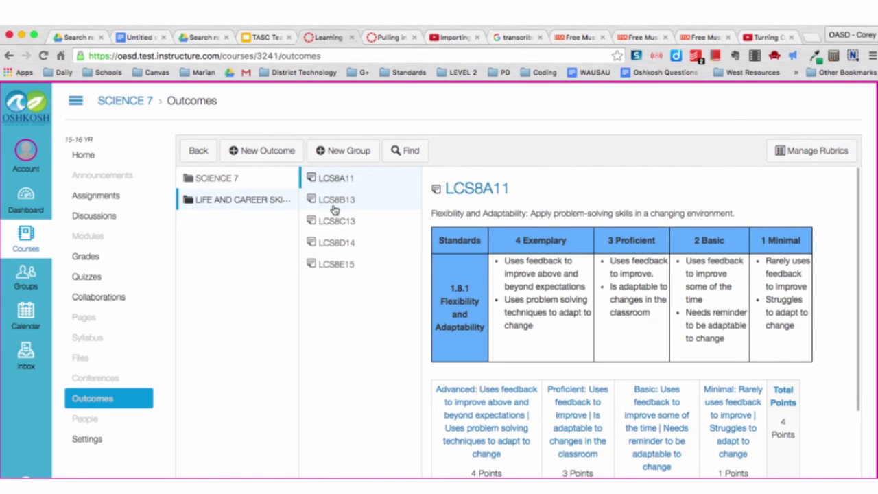
click(334, 204)
click(334, 221)
click(336, 243)
click(334, 264)
click(269, 264)
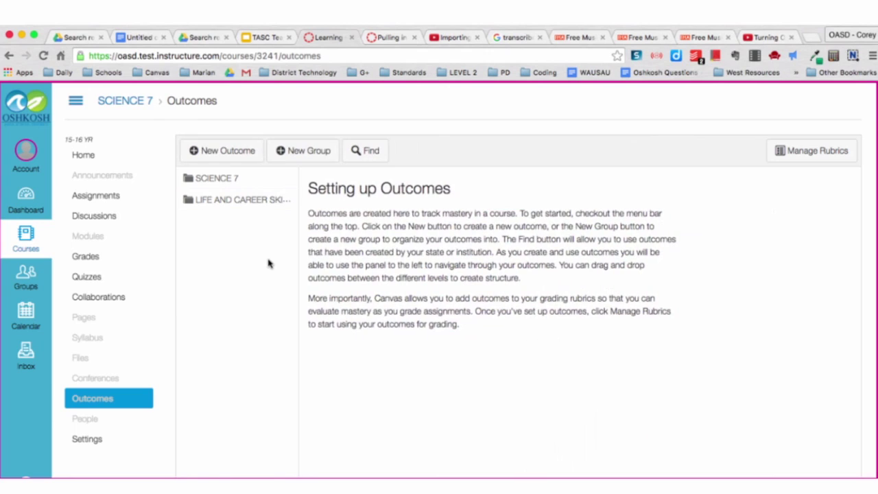